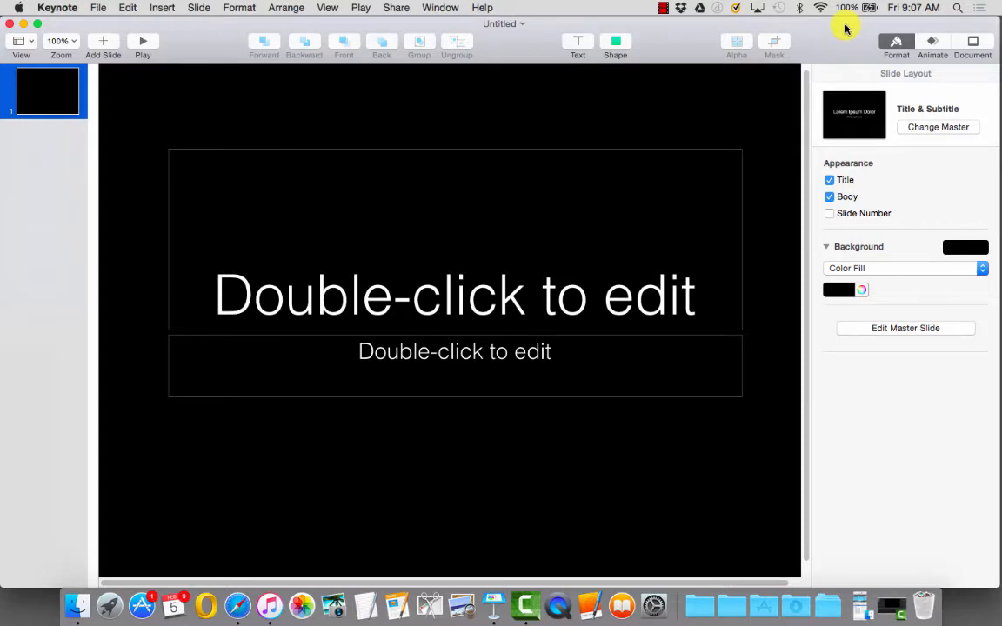
Place the colour palette screenshot from the desktop onto the title slide and position it around the slide's centre.
left_click_drag(846, 29, 682, 25)
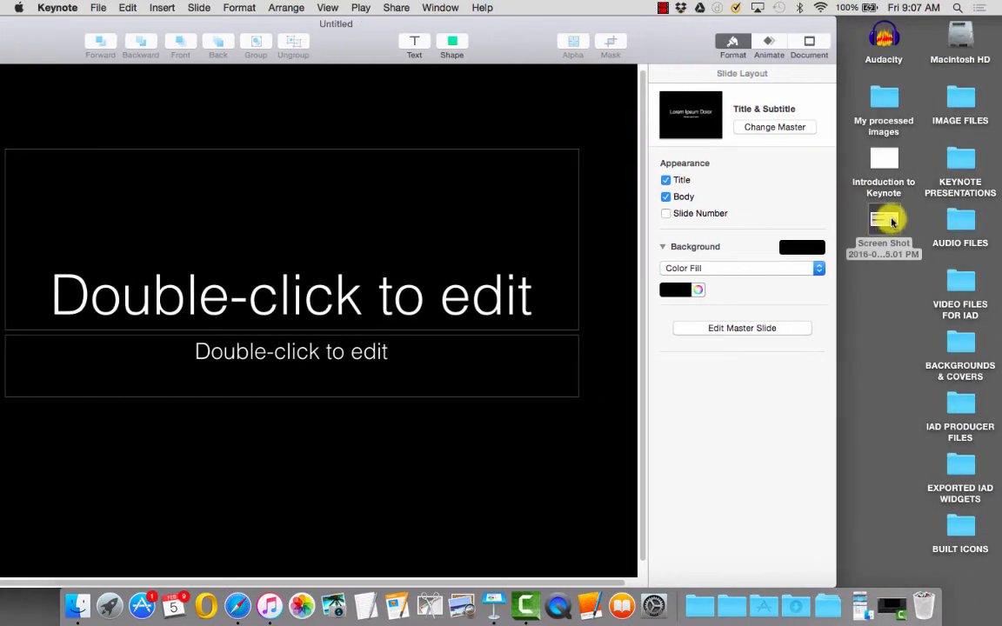
left_click_drag(892, 222, 231, 430)
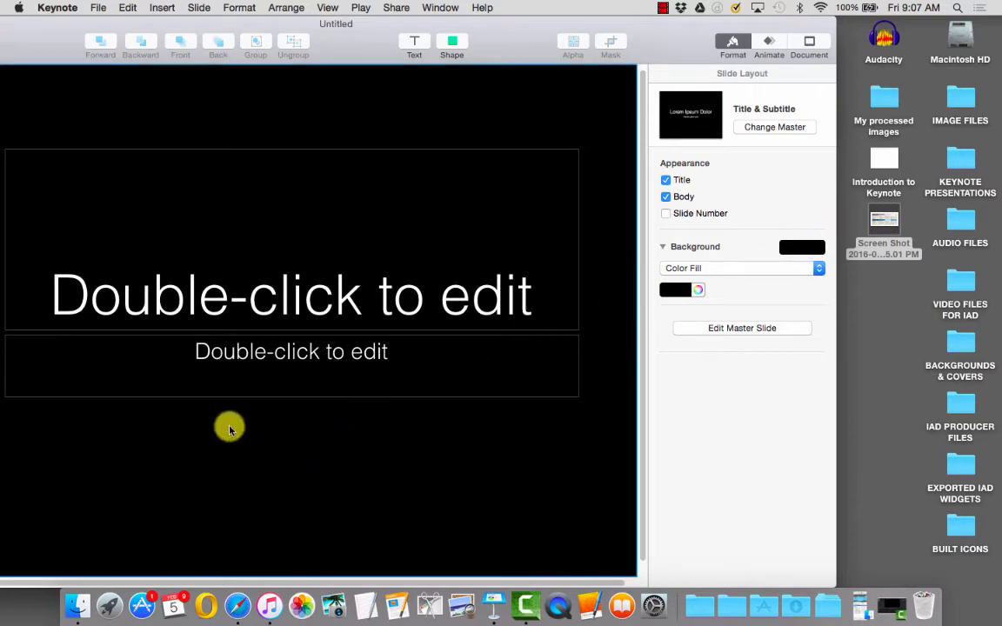
left_click_drag(346, 22, 501, 22)
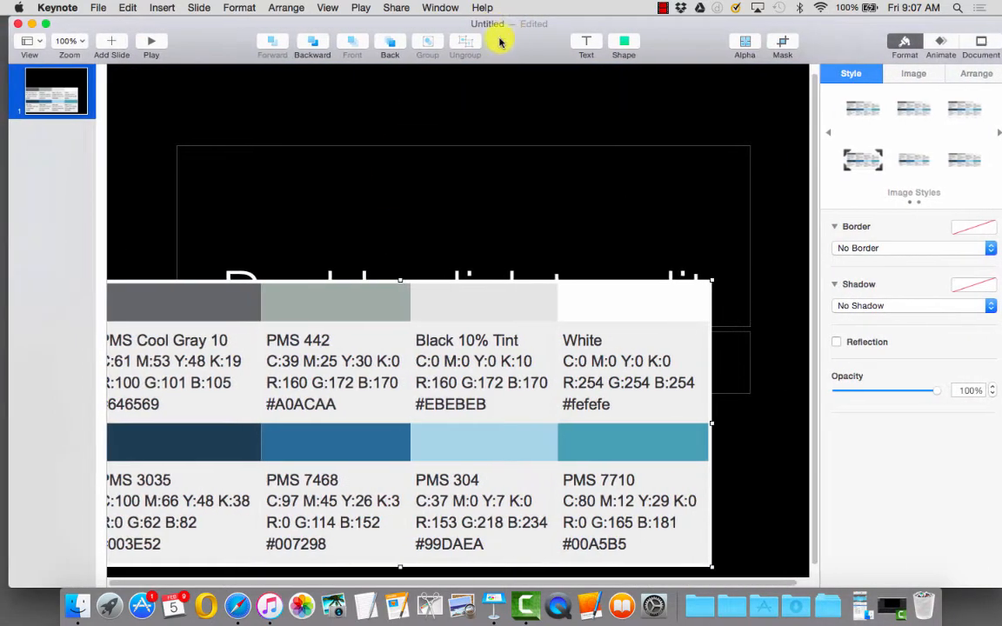
left_click_drag(329, 419, 385, 330)
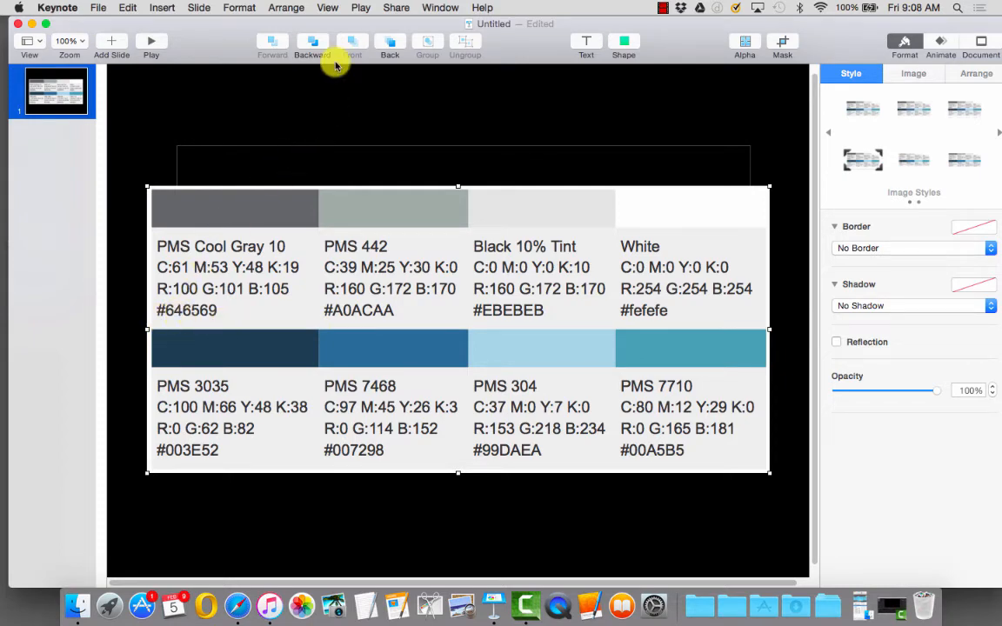
Show the Colors window, try the color wheel, and return to the RGB Sliders.
left_click(330, 9)
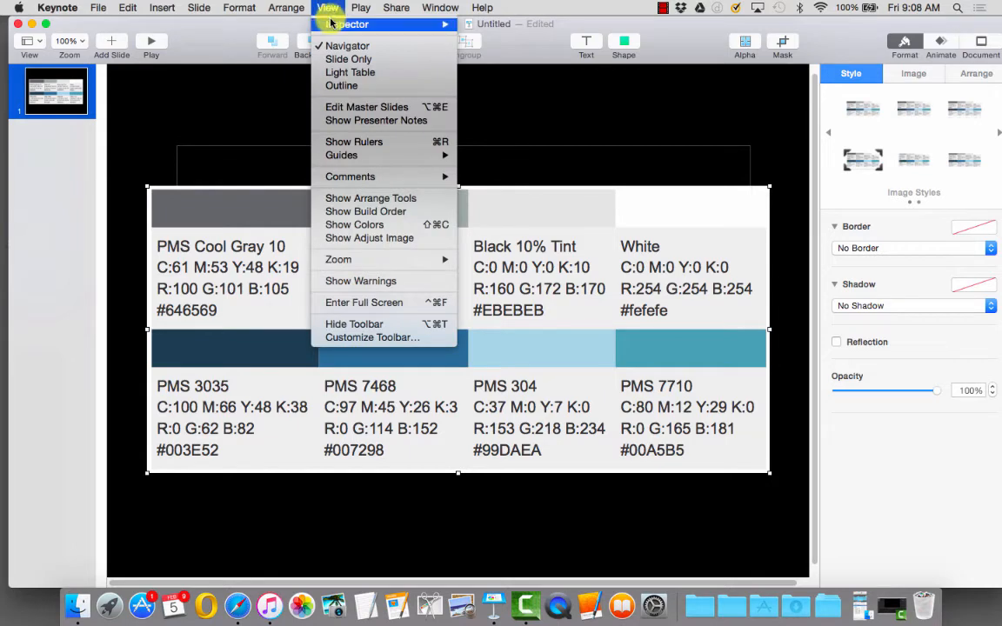
left_click(336, 224)
mouse_move(188, 171)
left_mouse_down()
mouse_move(161, 169)
mouse_move(194, 182)
left_mouse_up()
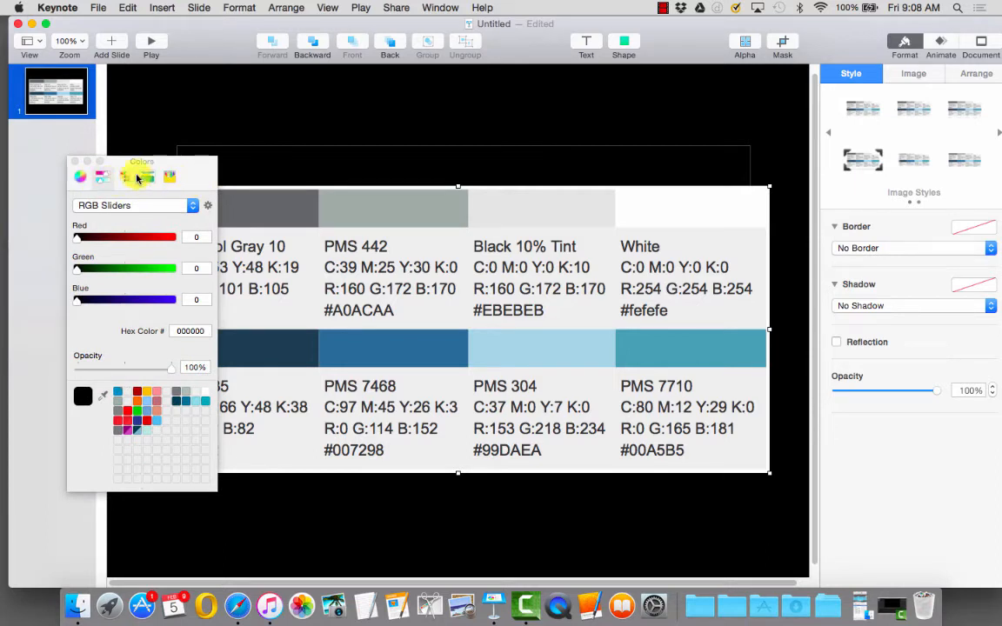
left_click(79, 178)
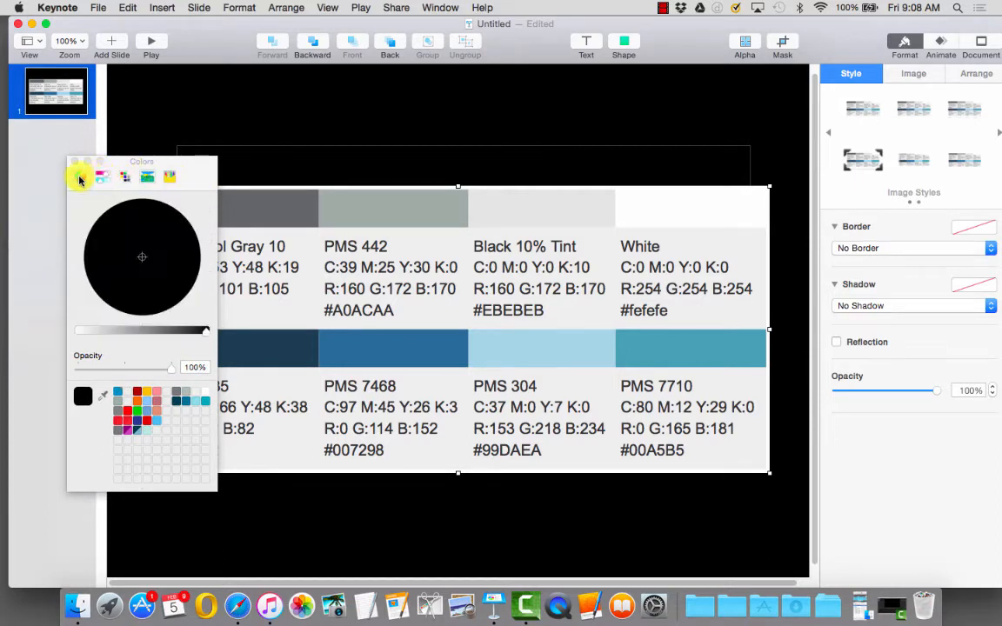
mouse_move(143, 259)
left_mouse_down()
mouse_move(136, 260)
mouse_move(151, 230)
mouse_move(136, 246)
left_mouse_up()
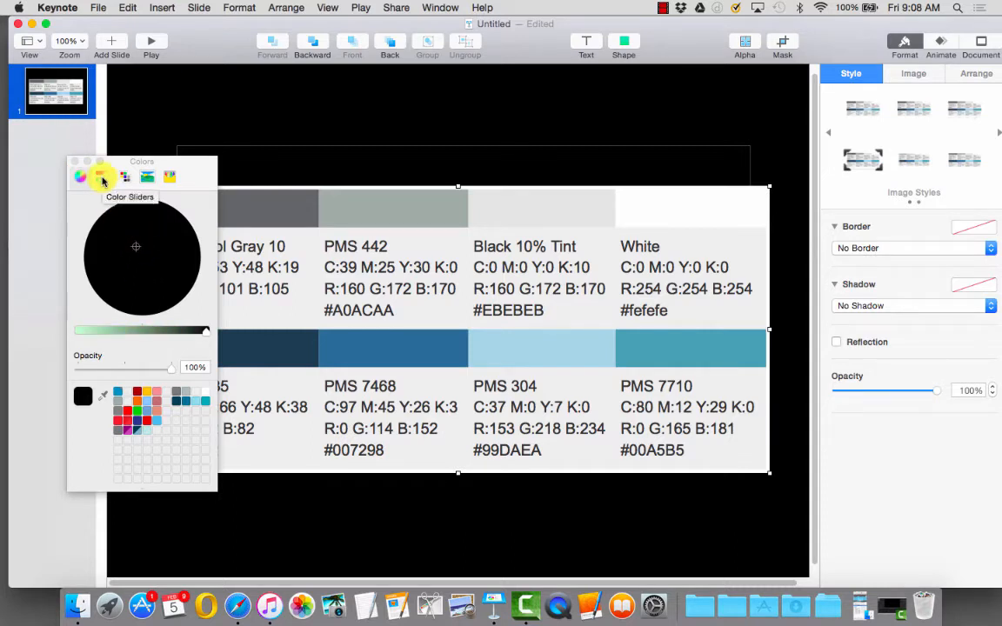
left_click(102, 178)
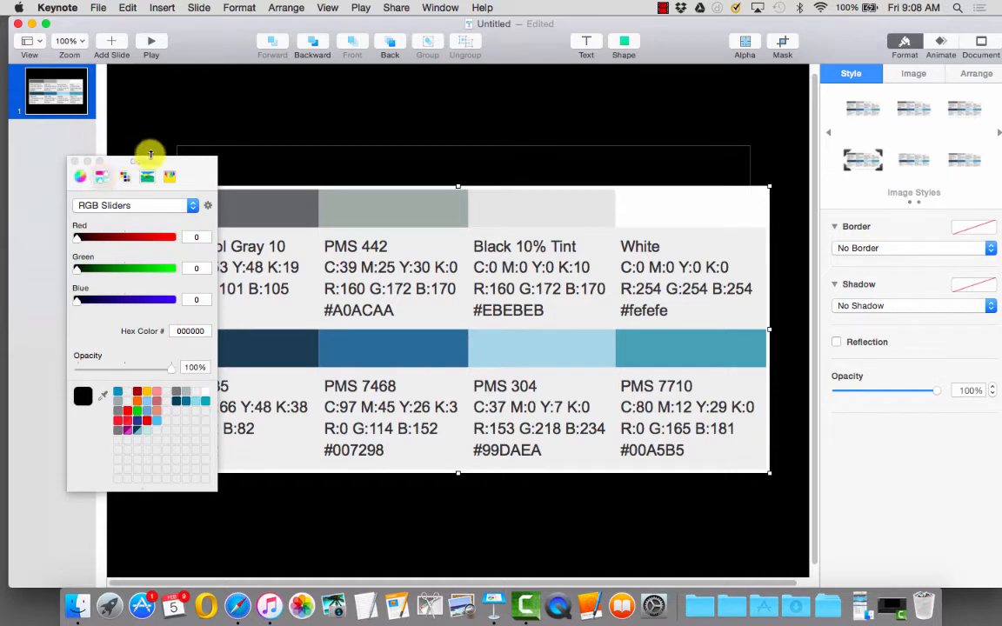
Enter PMS Cool Gray 10's hex colour 646569 and save it to an empty swatch in the Colors window.
left_click_drag(149, 165, 100, 138)
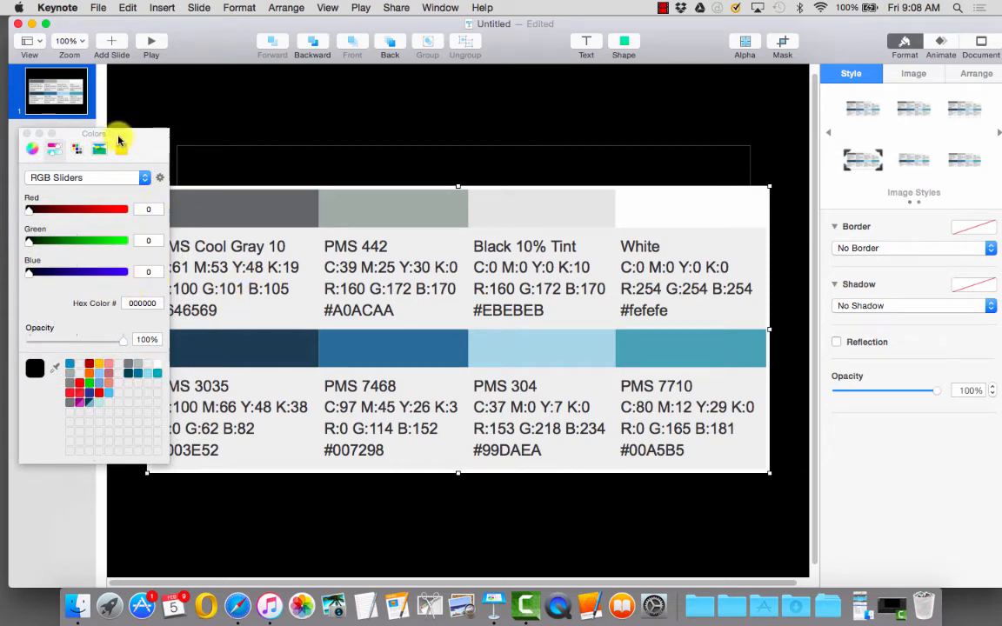
left_click_drag(118, 140, 88, 151)
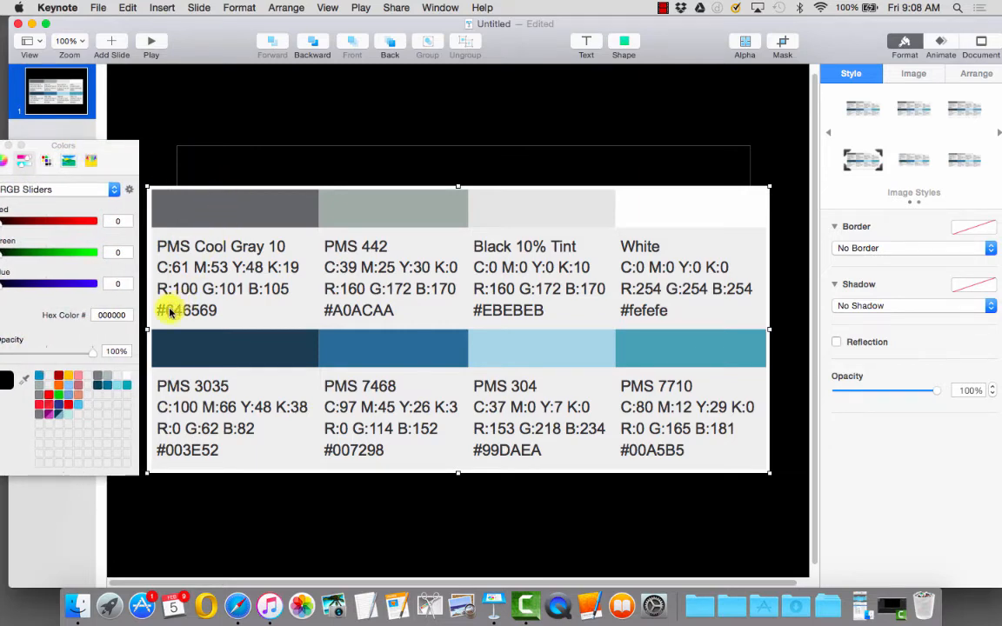
left_click_drag(103, 155, 206, 145)
left_click(209, 302)
type("64")
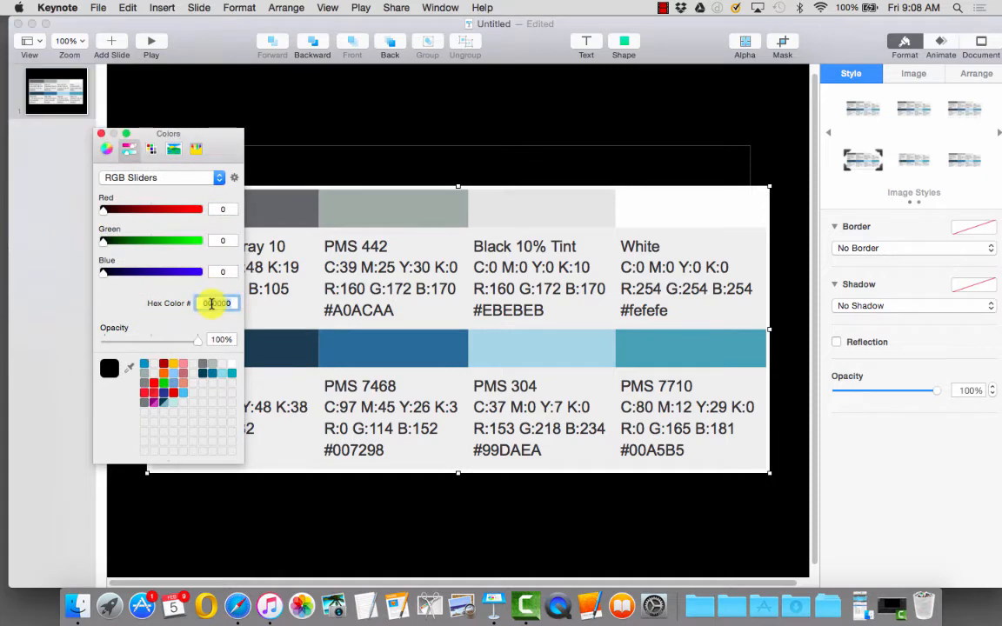
type("6569")
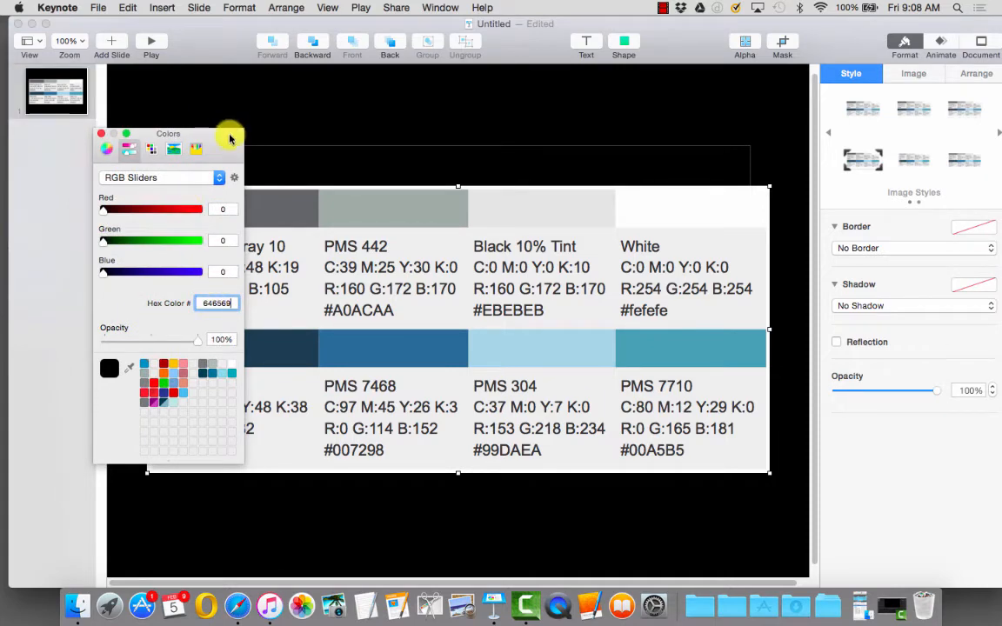
left_click_drag(230, 139, 179, 128)
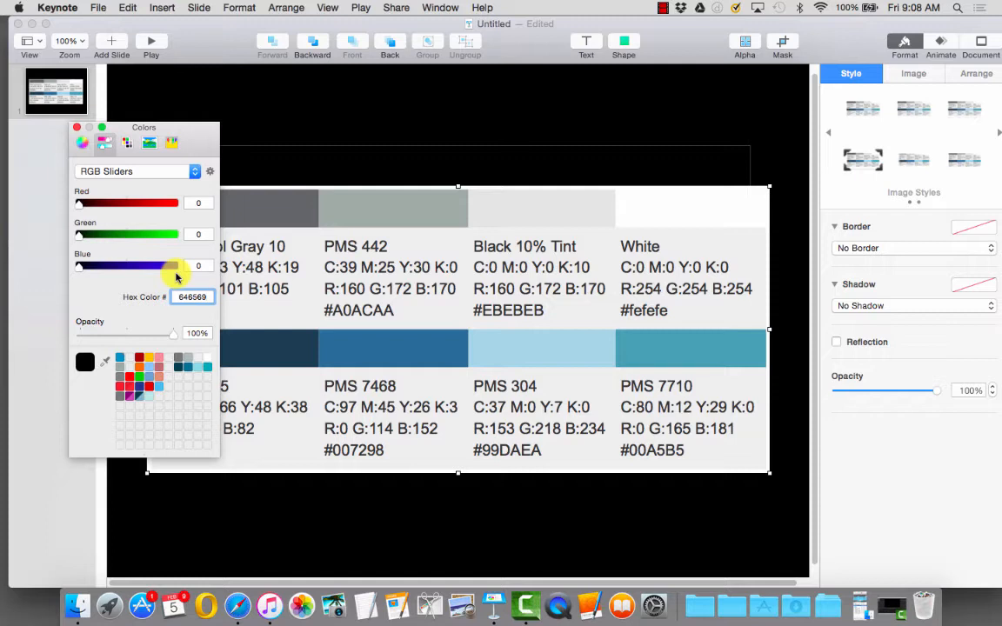
key("Return")
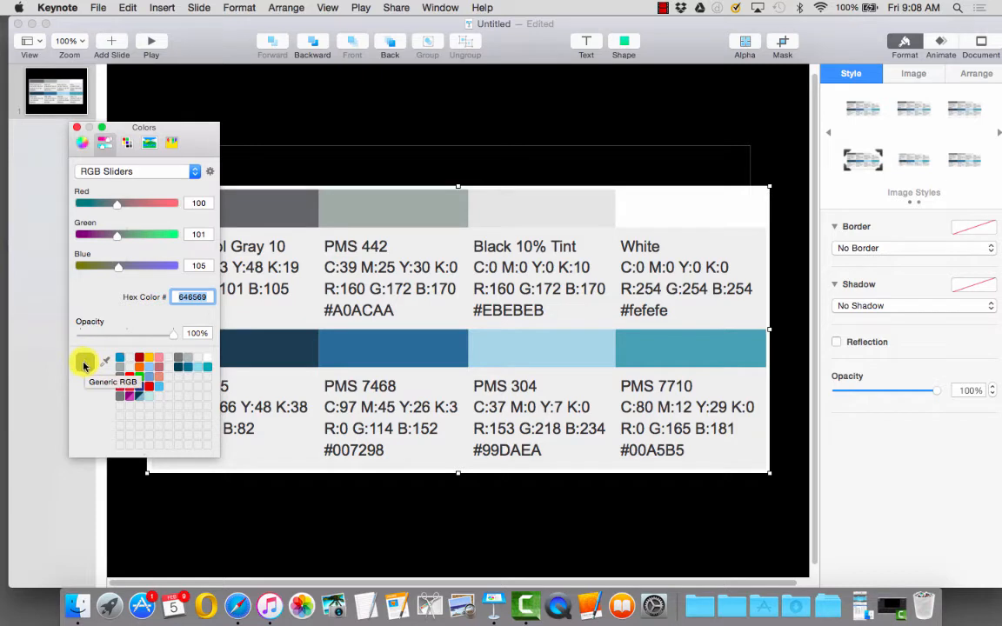
left_click_drag(84, 366, 180, 402)
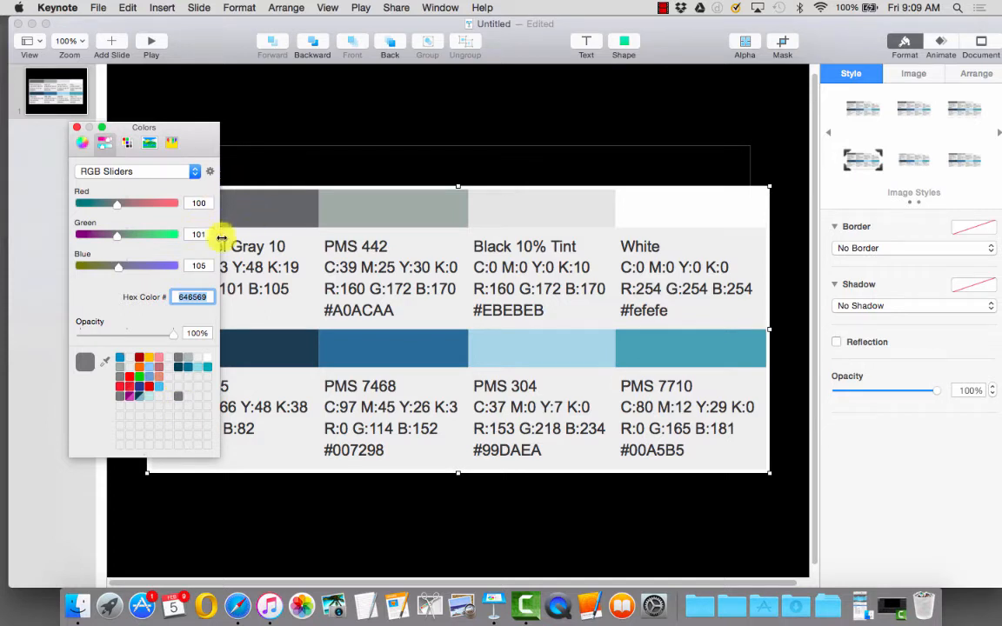
Enter PMS 442's hex colour A0ACAA and save it to the swatch beside the newly stored gray.
left_click_drag(179, 139, 133, 139)
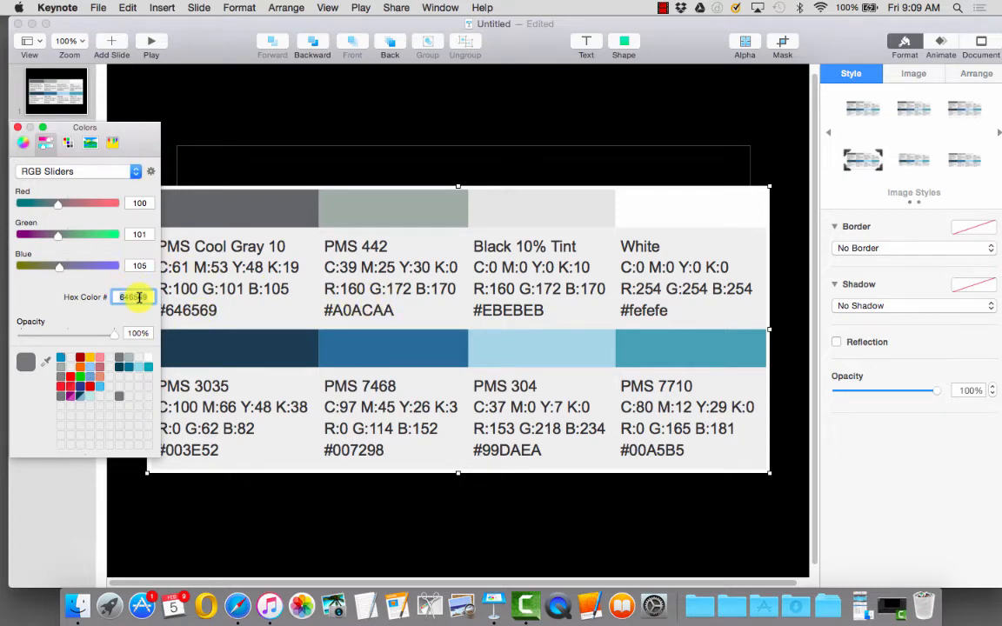
type("a0acaa")
key("Return")
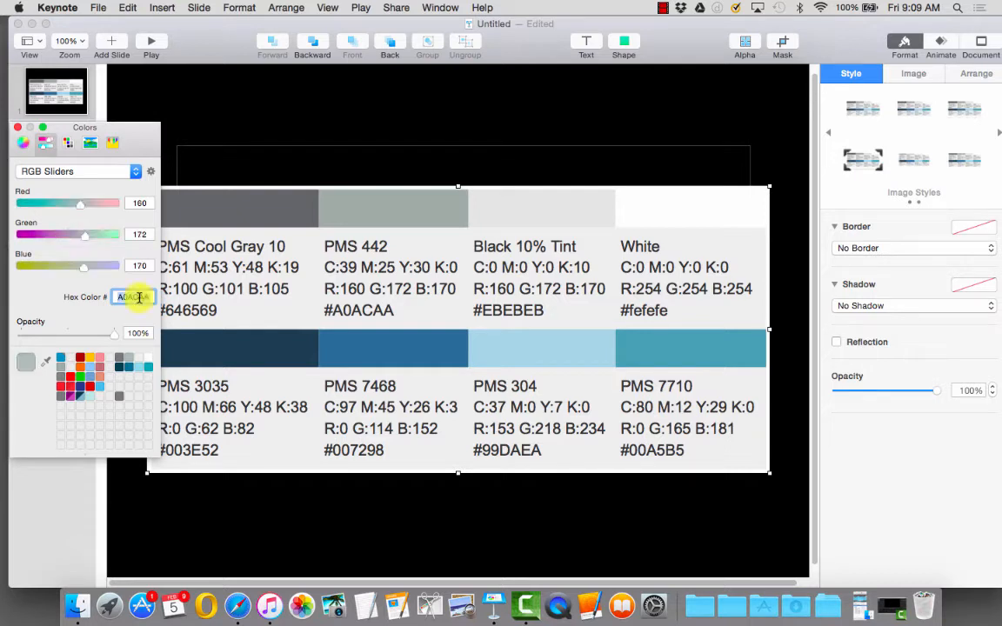
left_click_drag(113, 130, 113, 113)
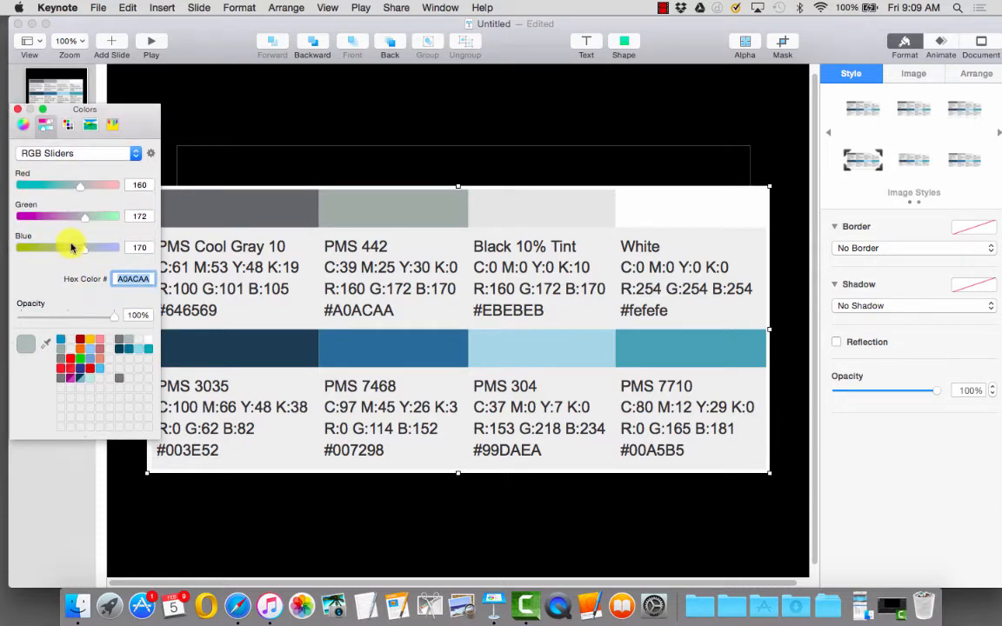
left_click_drag(29, 345, 128, 383)
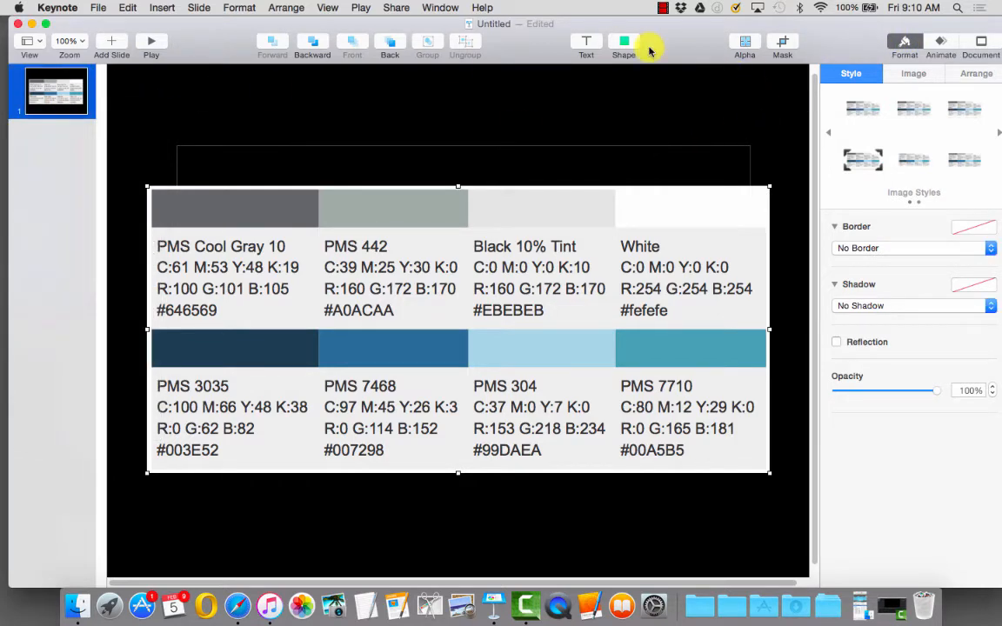
Give the palette image a Line border and view the saved swatches available for the border colour.
mouse_move(679, 283)
left_mouse_down()
mouse_move(673, 264)
mouse_move(684, 270)
left_mouse_up()
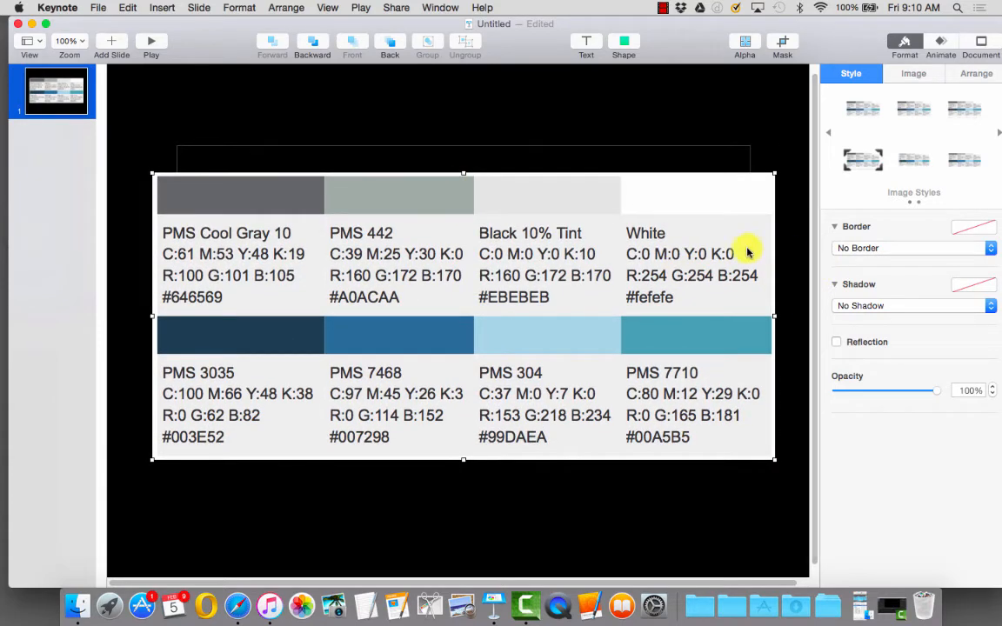
left_click(845, 249)
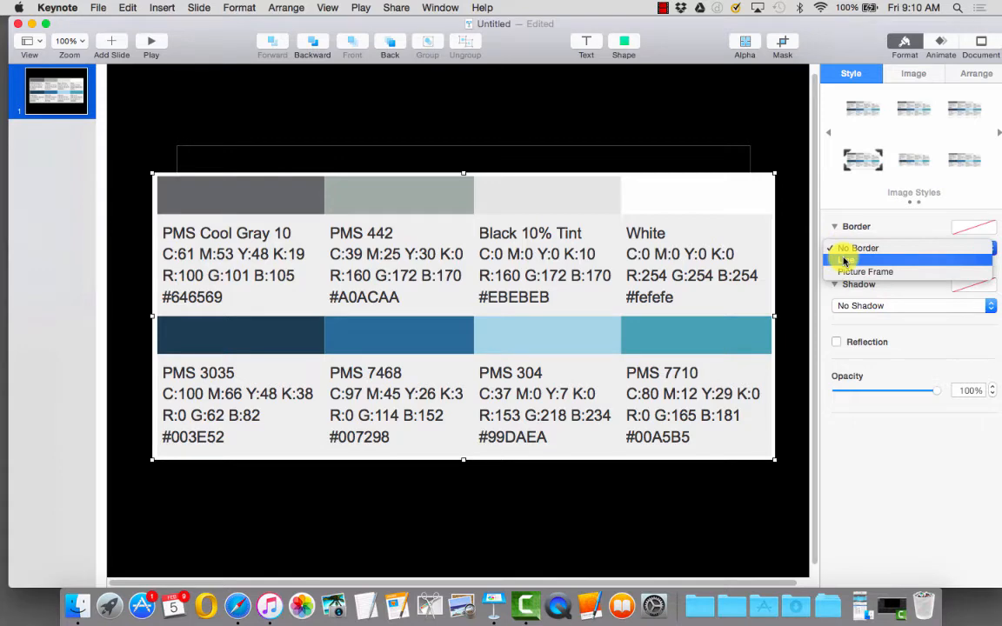
left_click(844, 260)
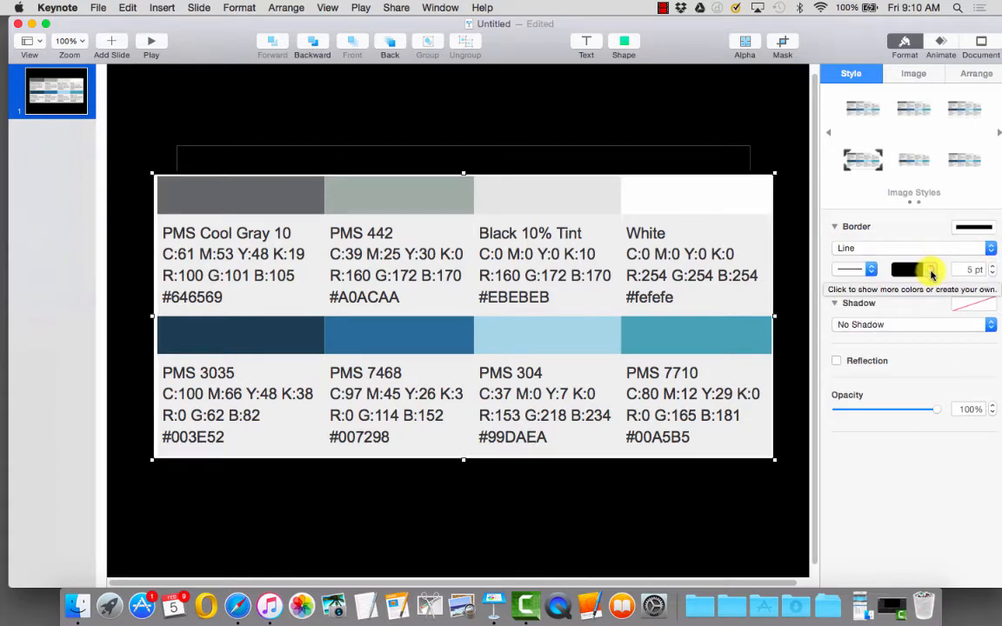
left_click(932, 275)
left_click_drag(73, 98, 89, 129)
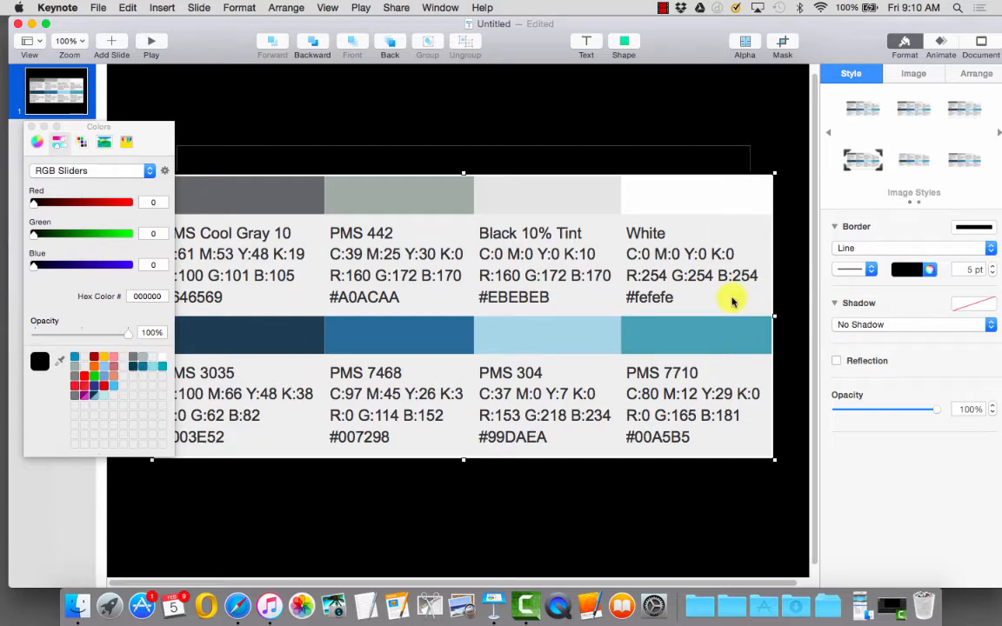
left_click(931, 271)
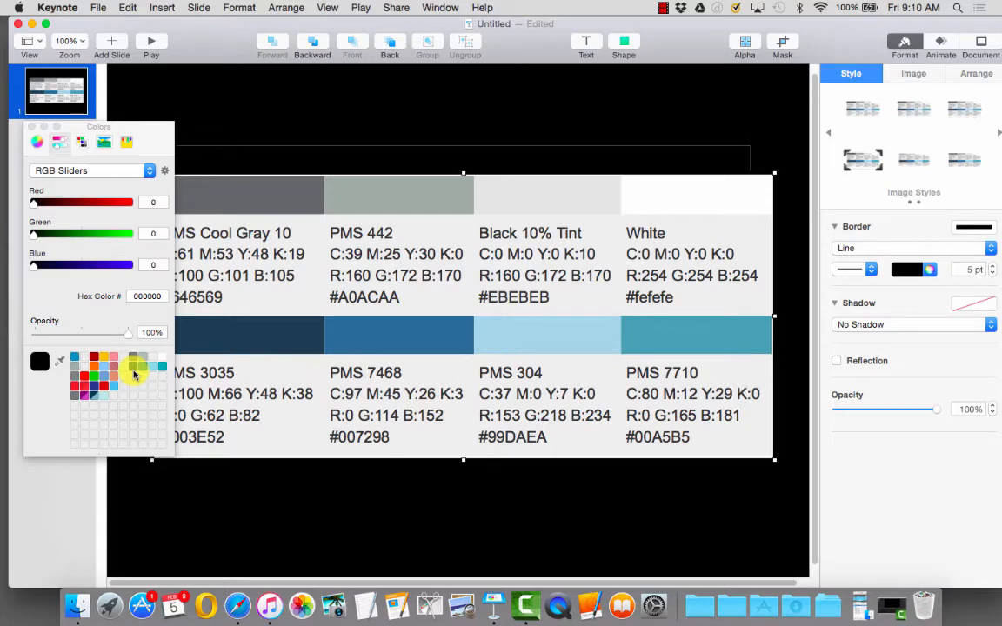
left_click(31, 126)
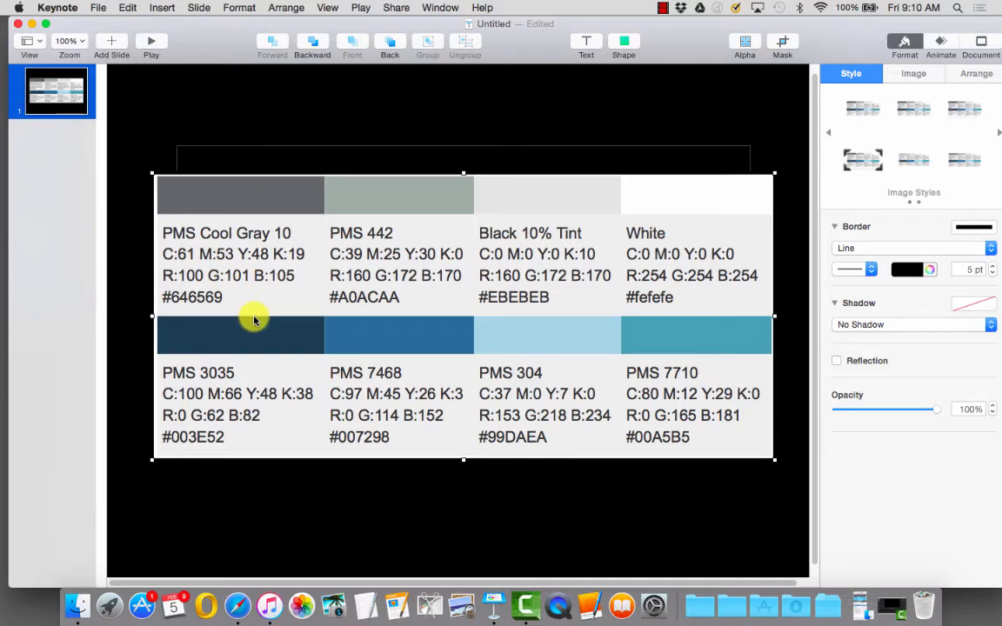
Delete the palette image from the slide and shift the presentation window slightly.
key("Delete")
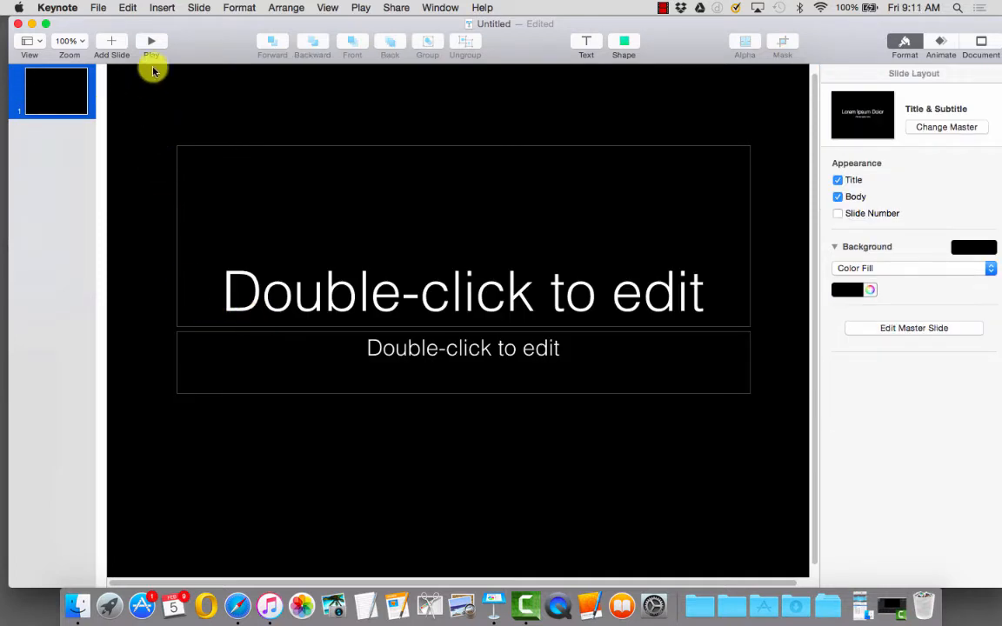
left_click_drag(202, 53, 195, 53)
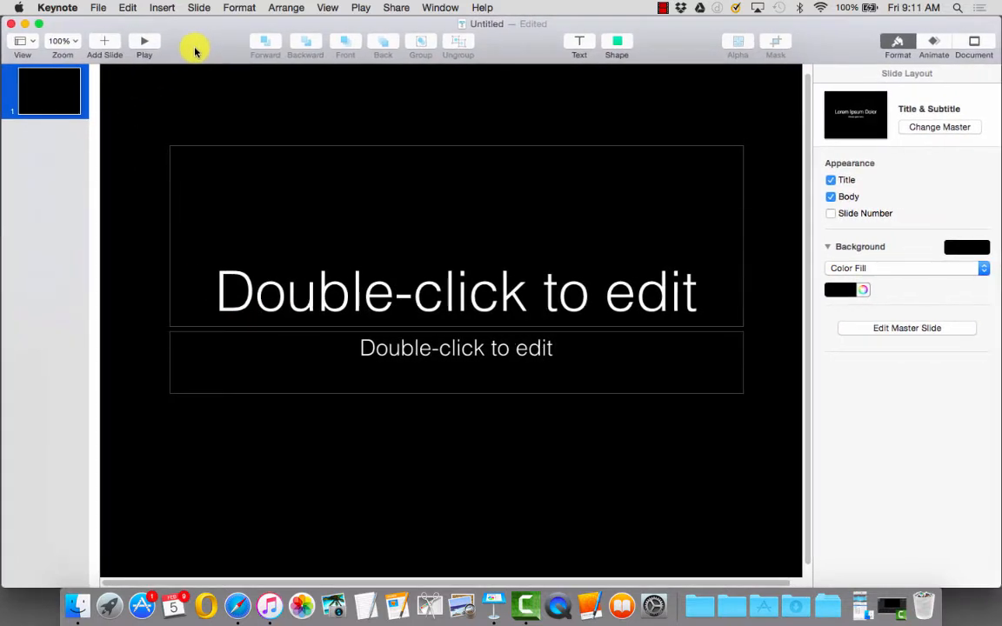